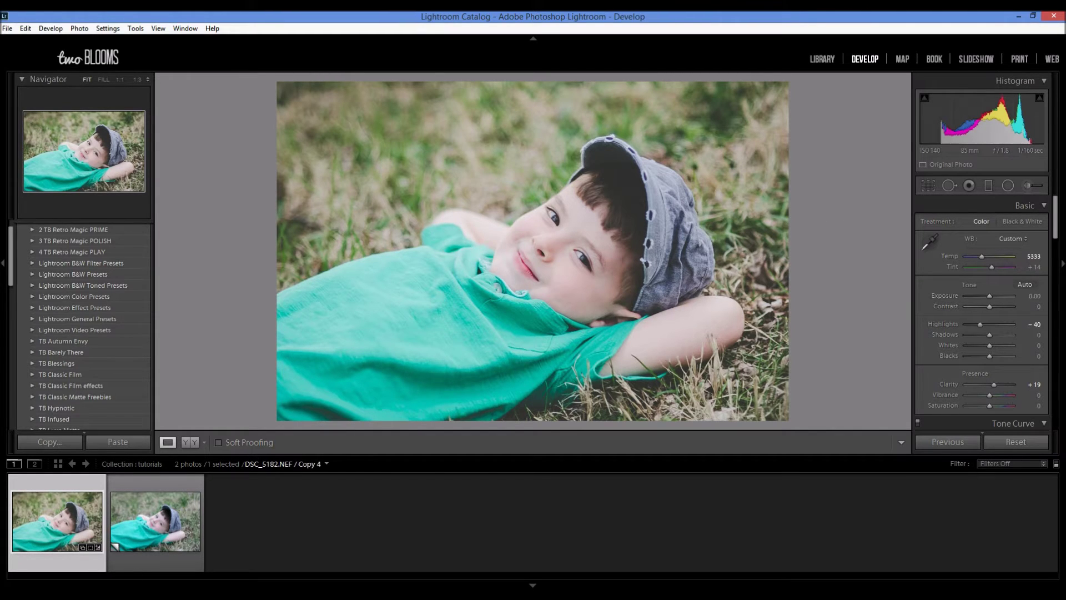
Step: Select the unedited second photo in the filmstrip
left_click(148, 522)
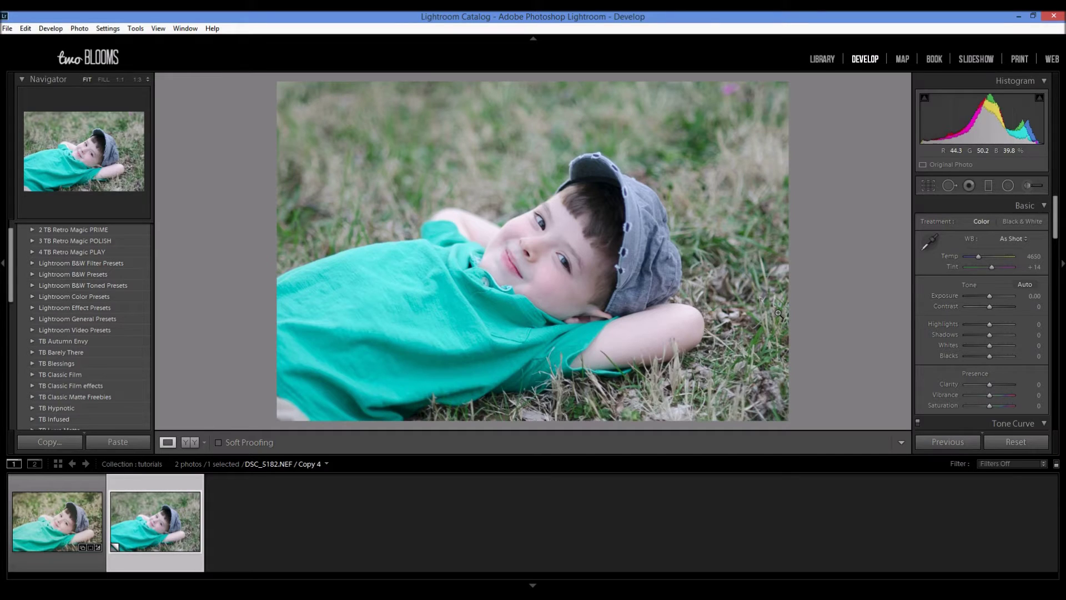
Step: Try the Auto, Daylight, Cloudy and Shade white balance presets on the photo one after another
left_click(1024, 238)
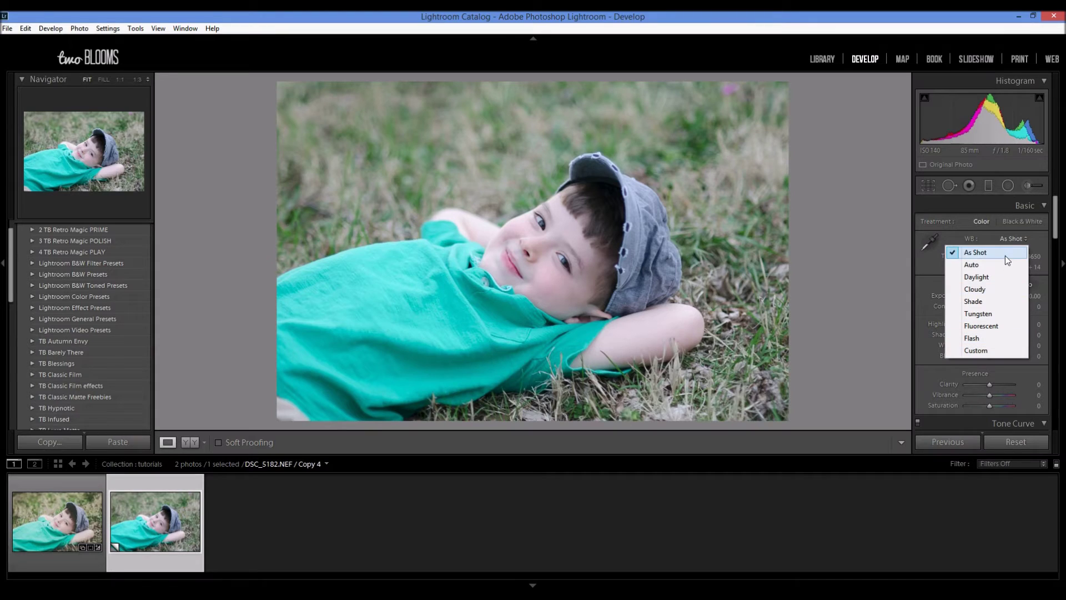
left_click(988, 264)
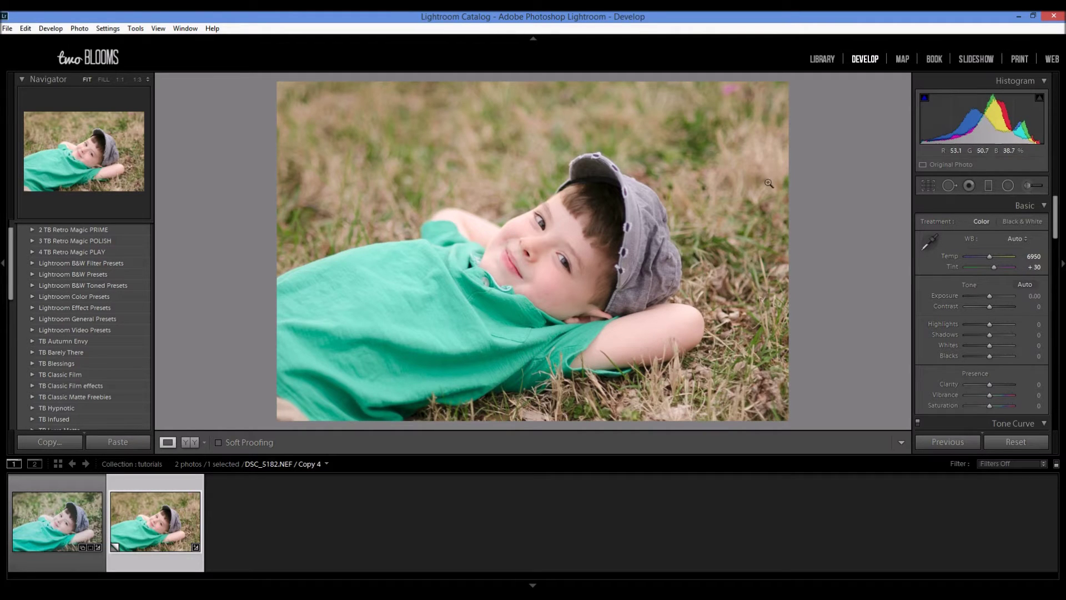
left_click(1025, 238)
left_click(997, 278)
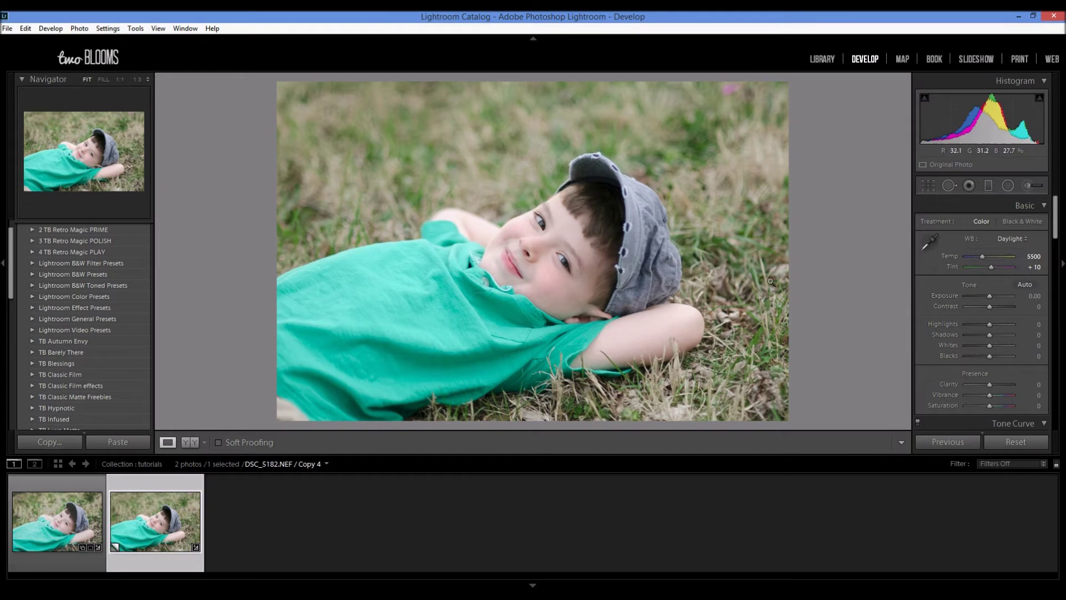
left_click(1020, 238)
left_click(985, 289)
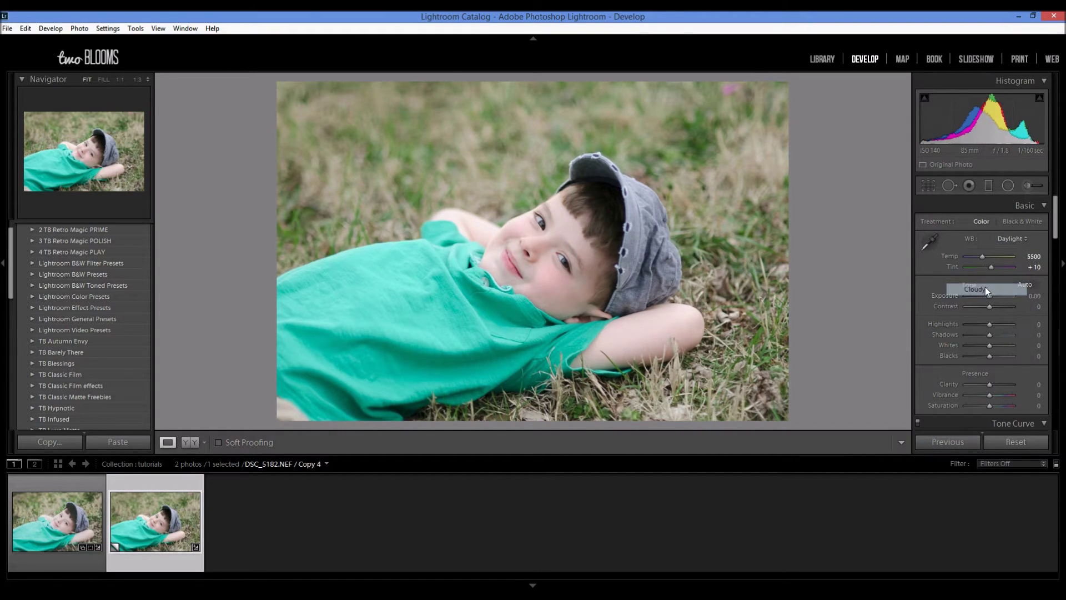
left_click(1024, 238)
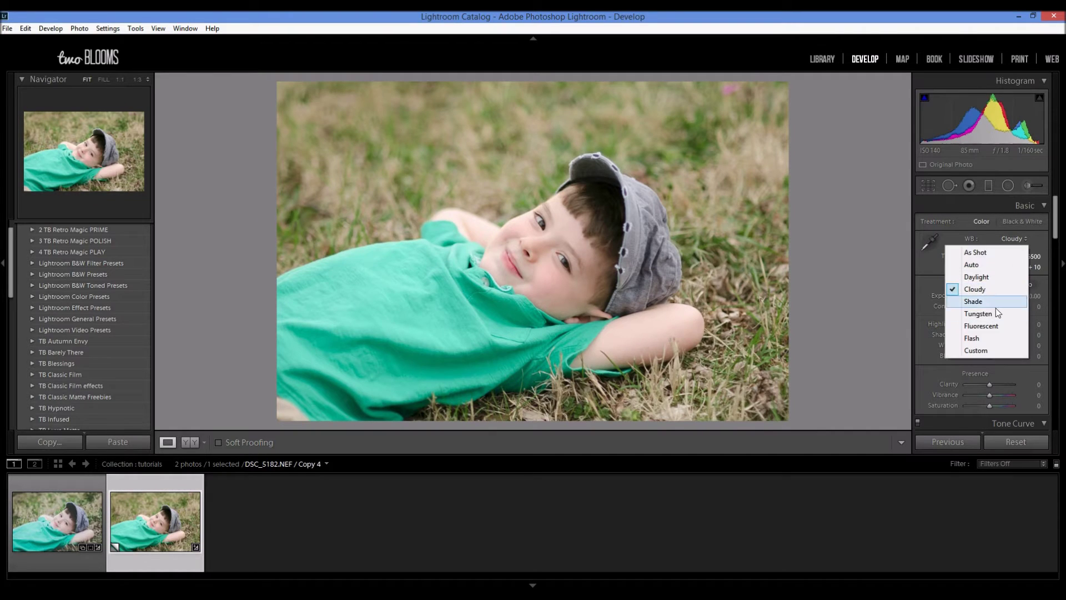
left_click(998, 304)
Step: Try the Tungsten, Fluorescent and Flash white balance presets, ending with a return to As Shot
left_click(1021, 239)
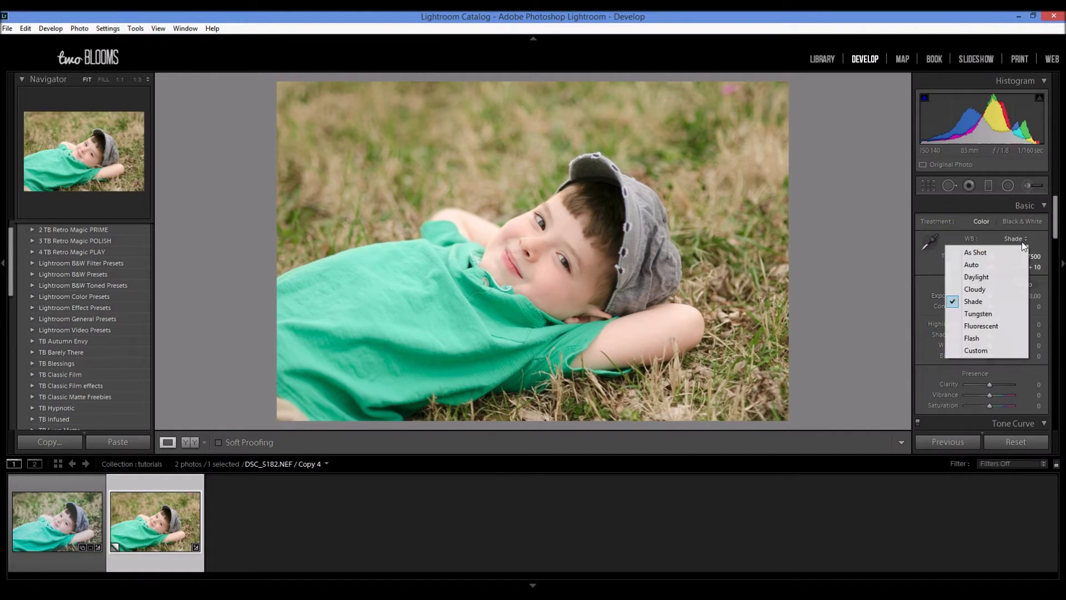
left_click(1004, 311)
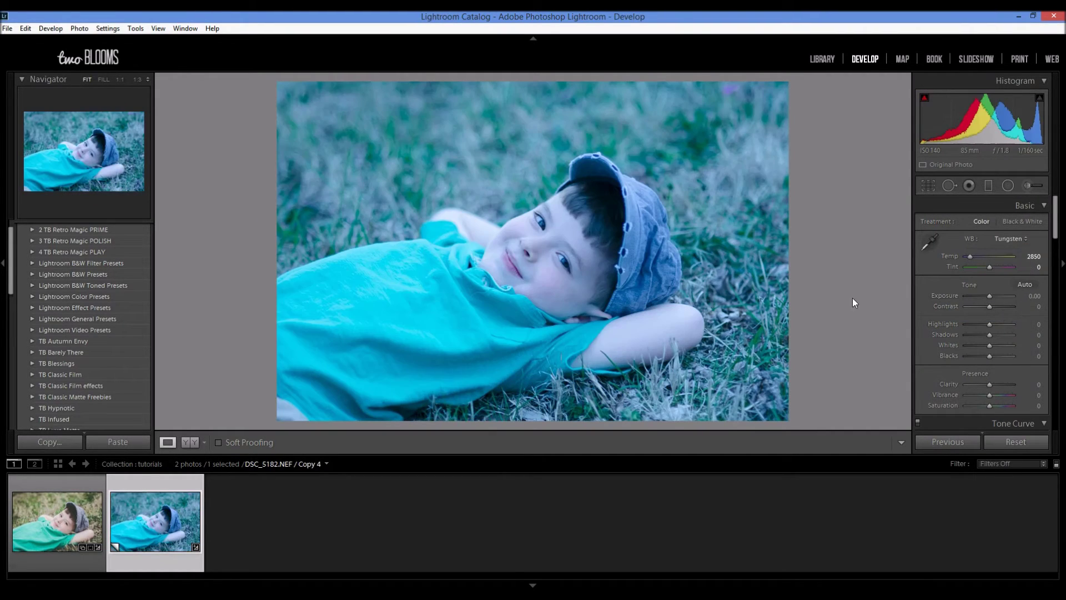
left_click(1018, 239)
left_click(993, 324)
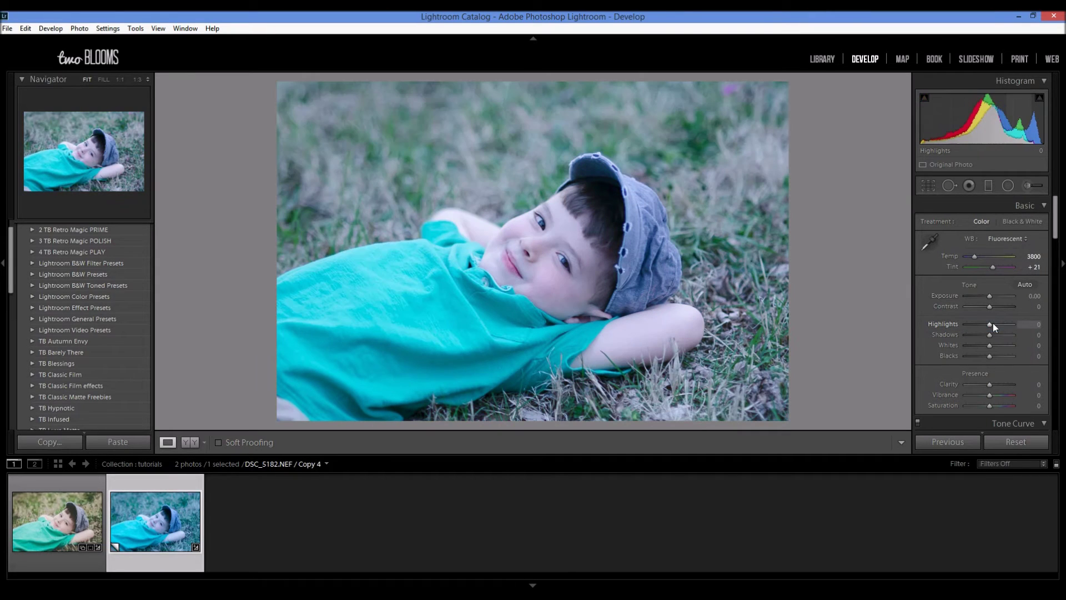
left_click(1019, 237)
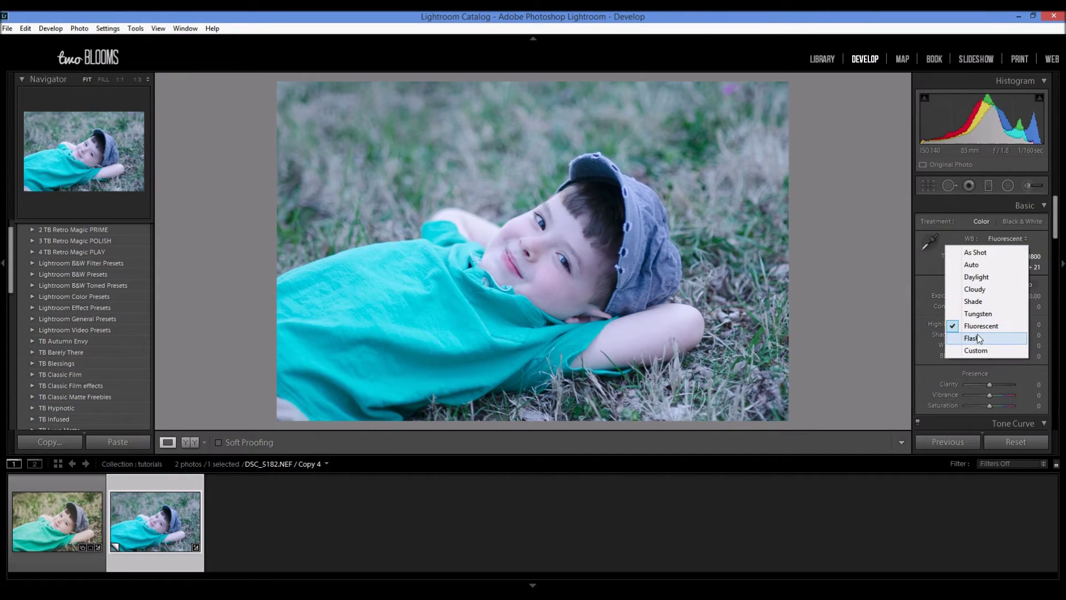
left_click(977, 338)
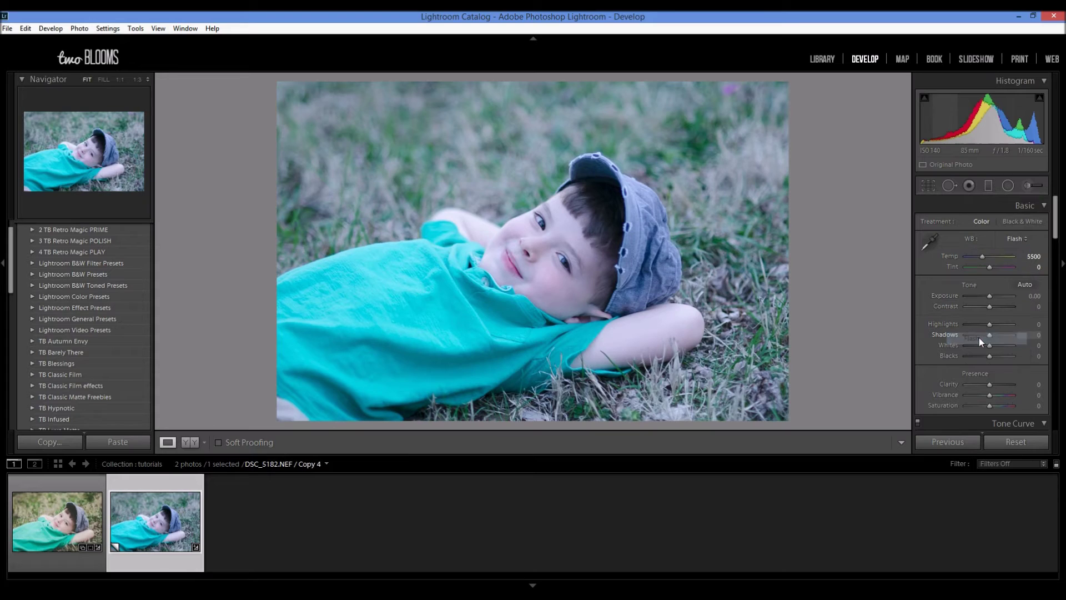
left_click(1021, 240)
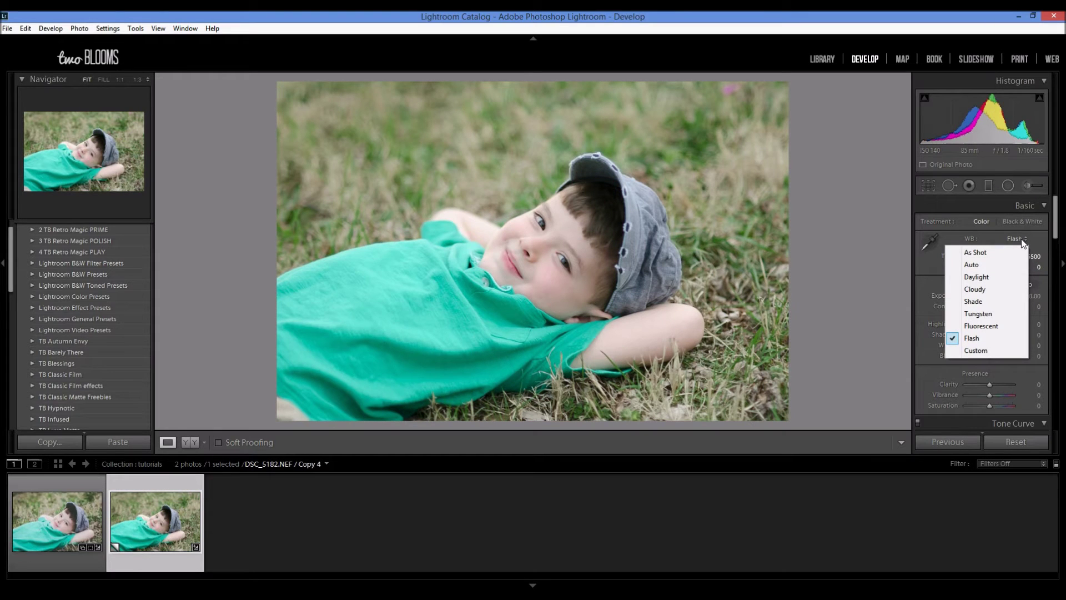
left_click(982, 253)
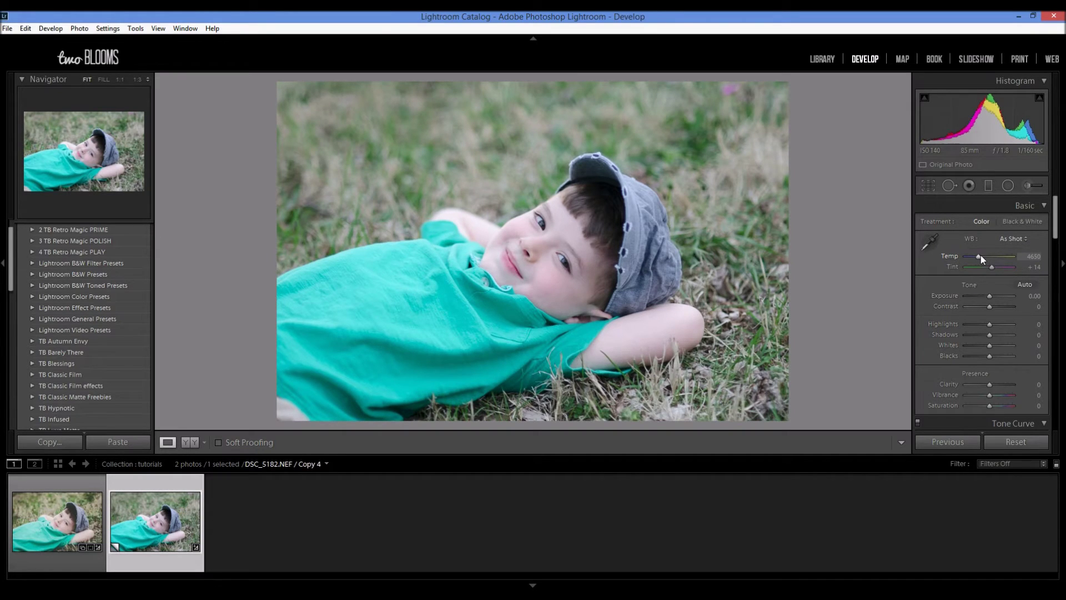
Step: Warm the photo to a temperature of 5571, compare before and after side by side, and return to the single view
mouse_move(979, 257)
left_mouse_down()
mouse_move(997, 258)
mouse_move(984, 257)
left_mouse_up()
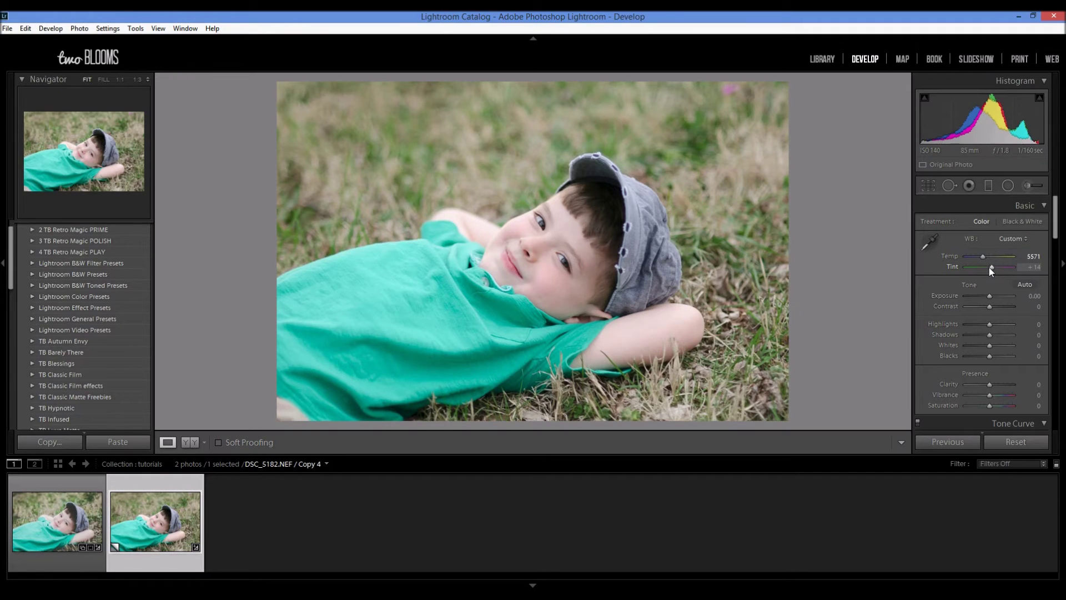
left_click(191, 441)
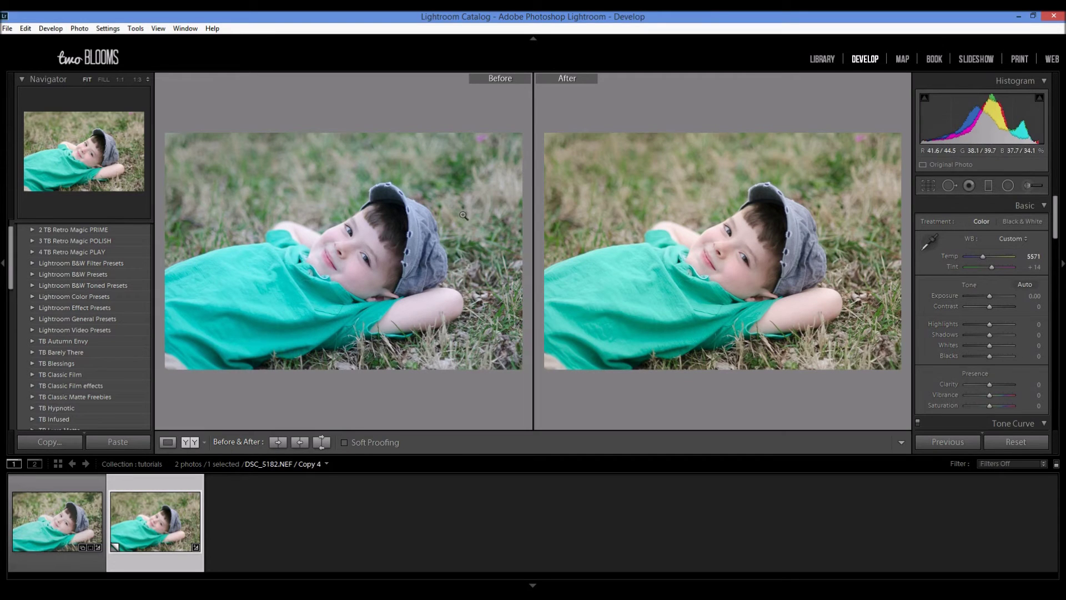
left_click(167, 442)
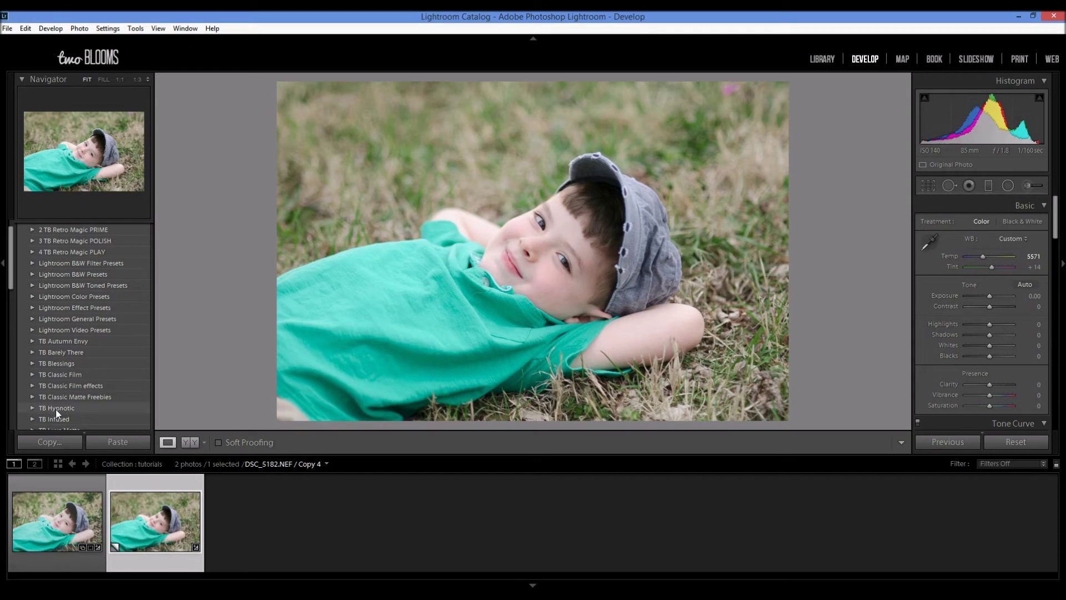
Step: Undo the temperature adjustment and put the white balance back to As Shot
key("ctrl+z")
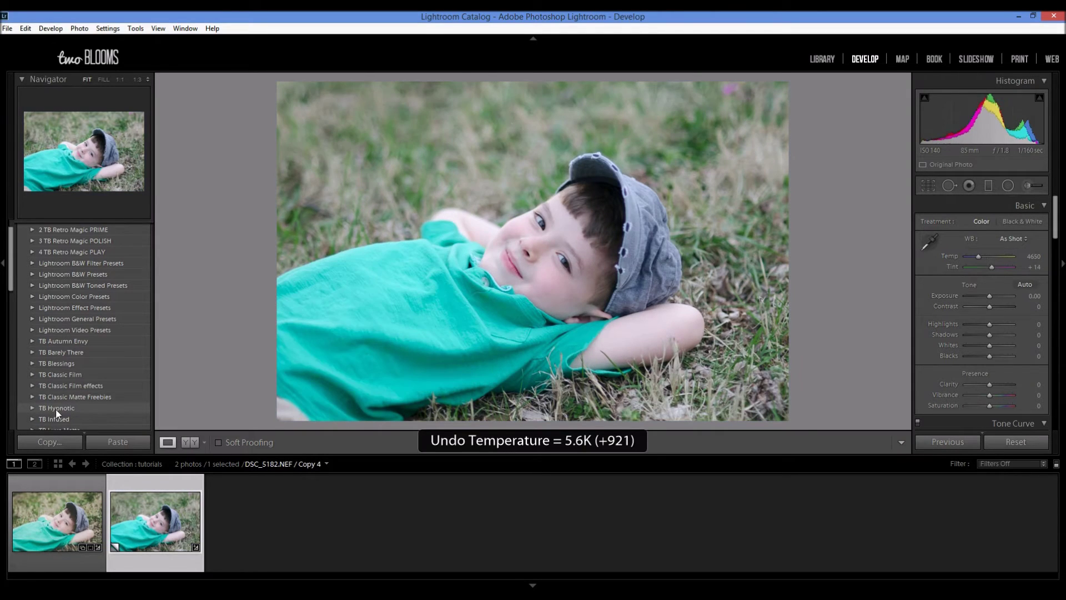
key("ctrl+z")
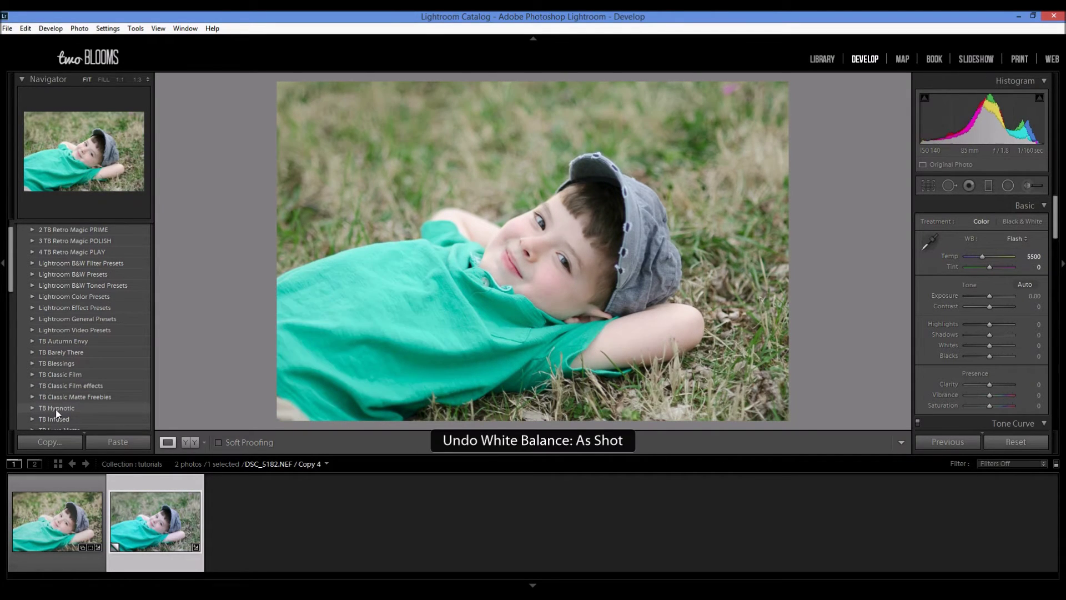
left_click(1014, 238)
left_click(1003, 251)
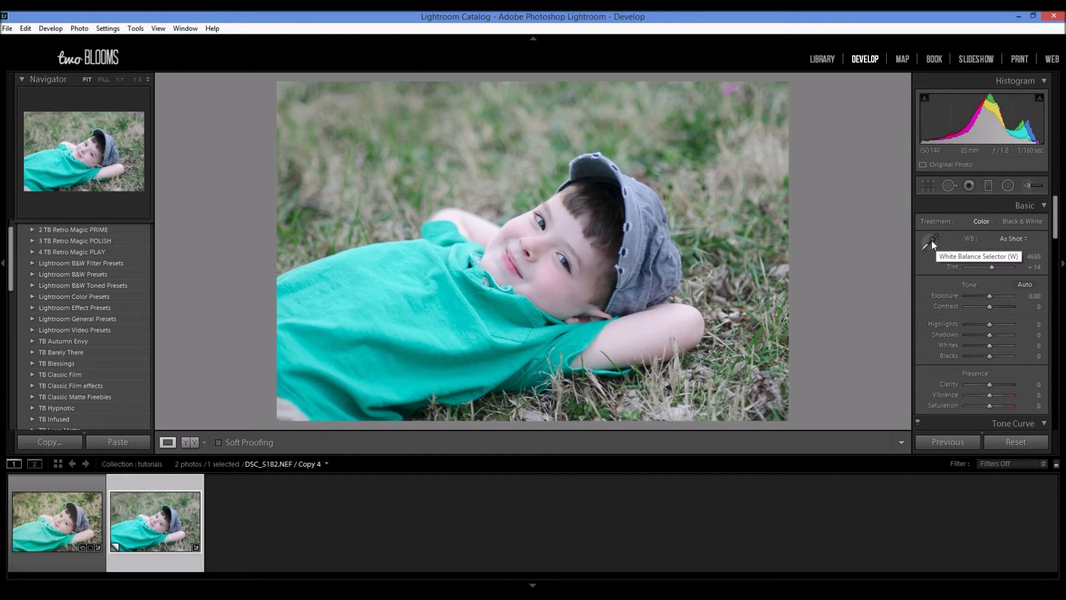
Step: Sample a target neutral at three different spots on the boy's cap with the White Balance Selector
left_click(934, 245)
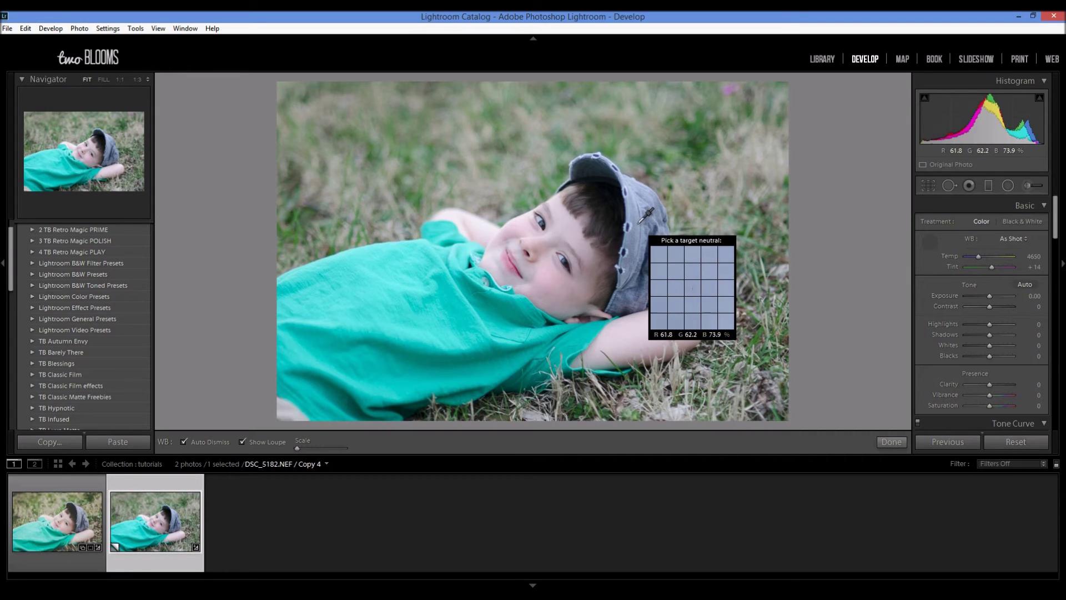
left_click(642, 222)
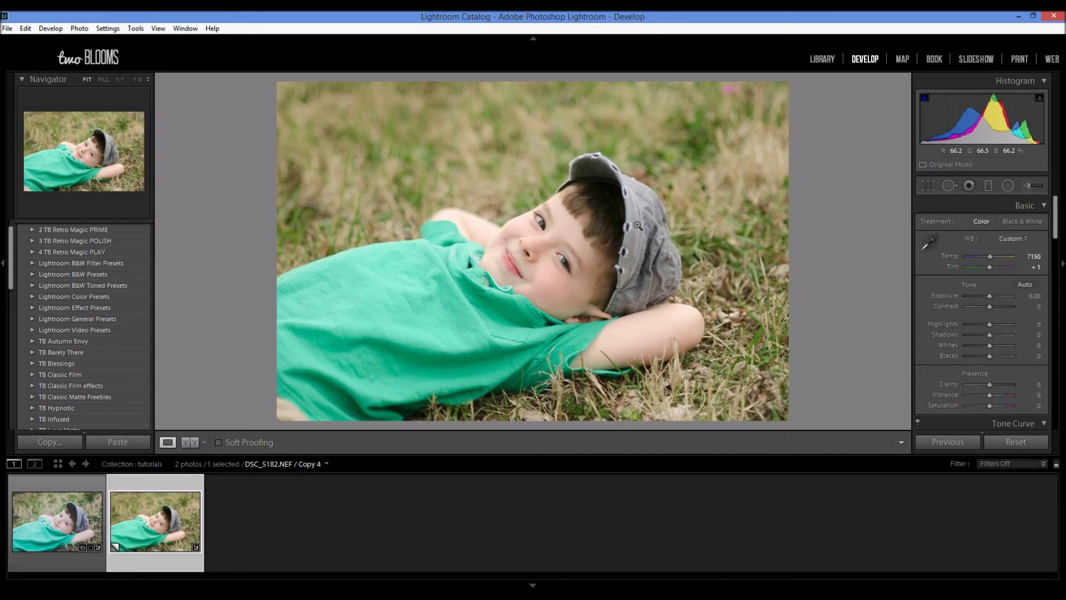
left_click(929, 242)
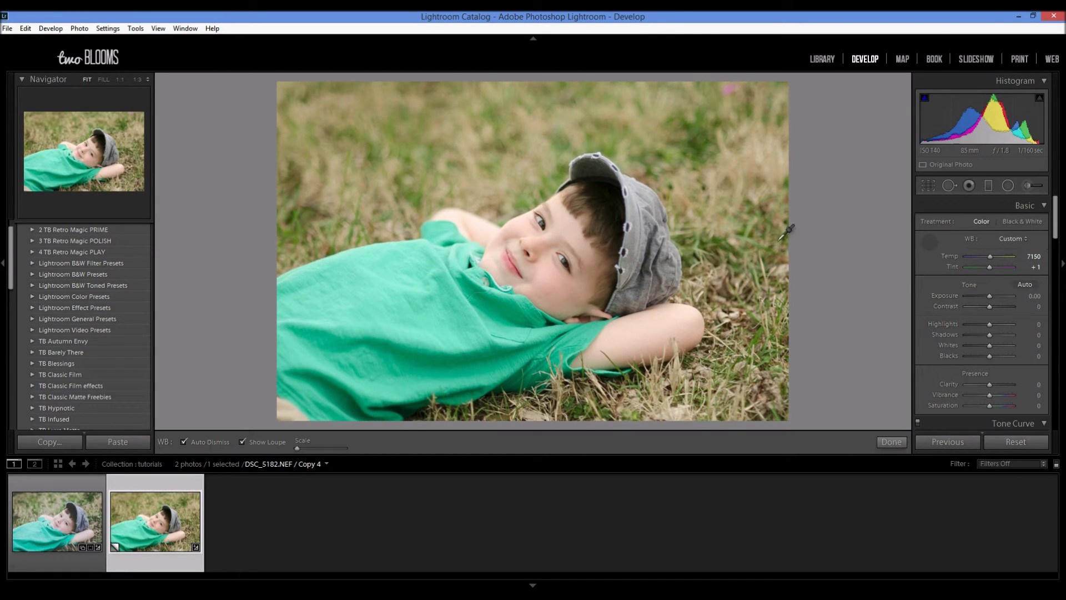
left_click(673, 261)
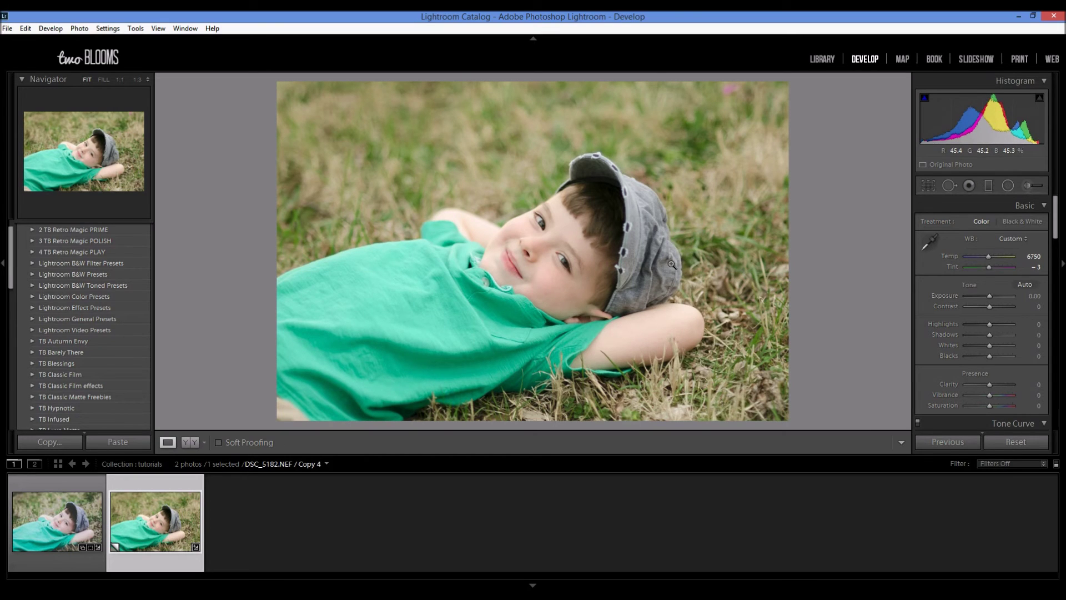
left_click(929, 242)
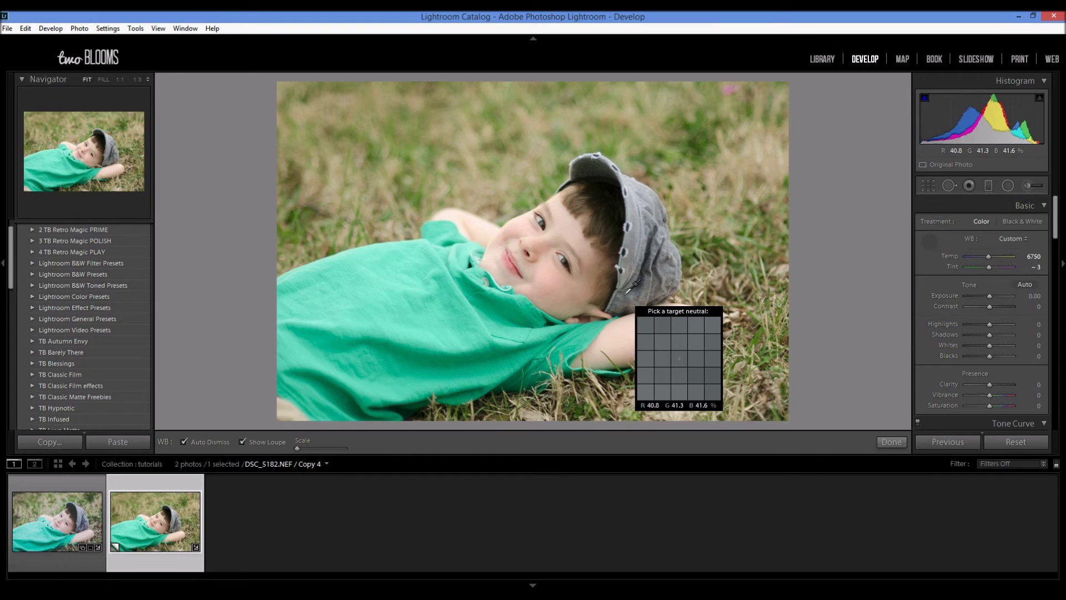
left_click(626, 292)
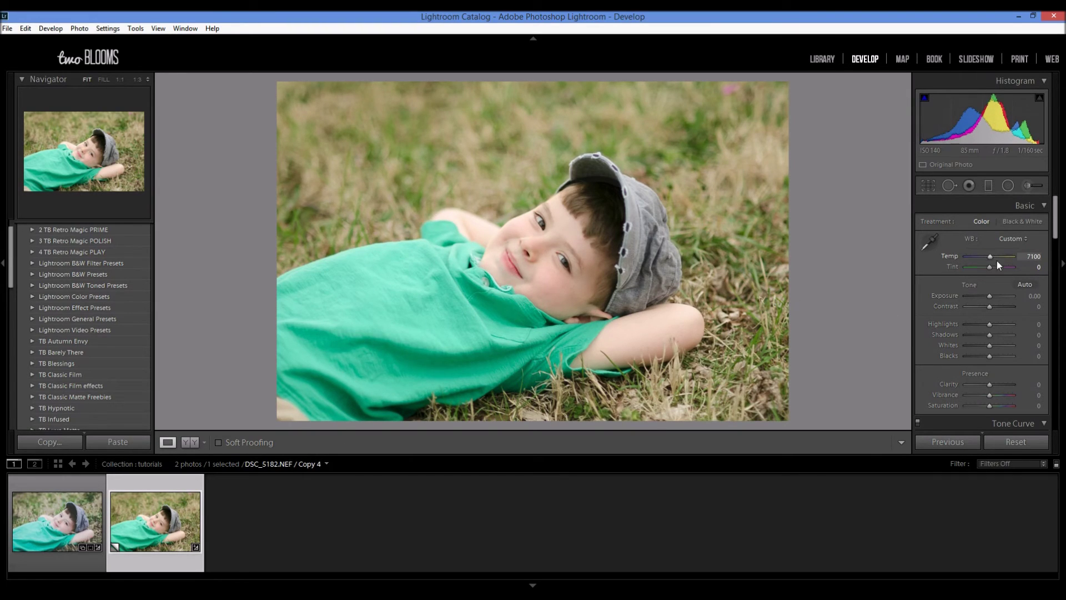
Step: Try temperature 6286, and temperature 10369 with tint +50, and reset the white balance to As Shot
left_click_drag(989, 256, 985, 254)
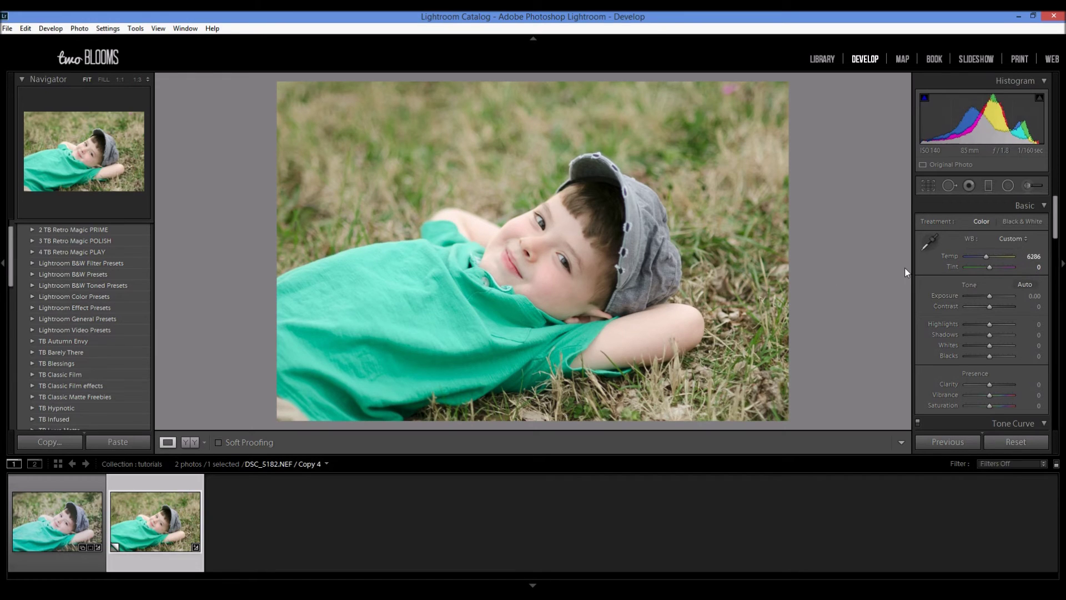
mouse_move(985, 256)
left_mouse_down()
mouse_move(970, 256)
mouse_move(998, 255)
mouse_move(1000, 268)
left_mouse_up()
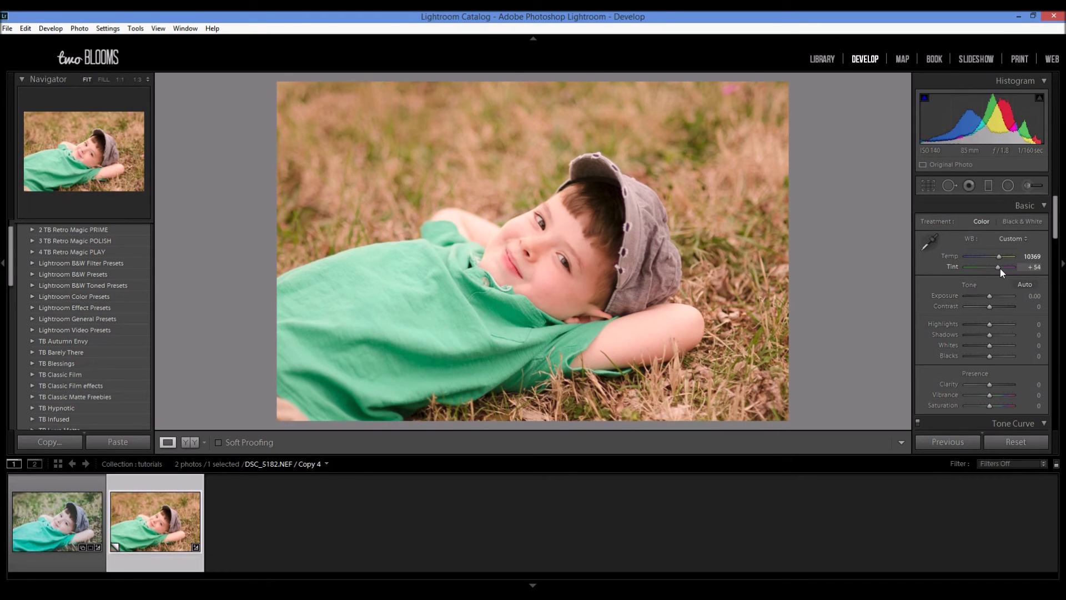
left_click(1010, 239)
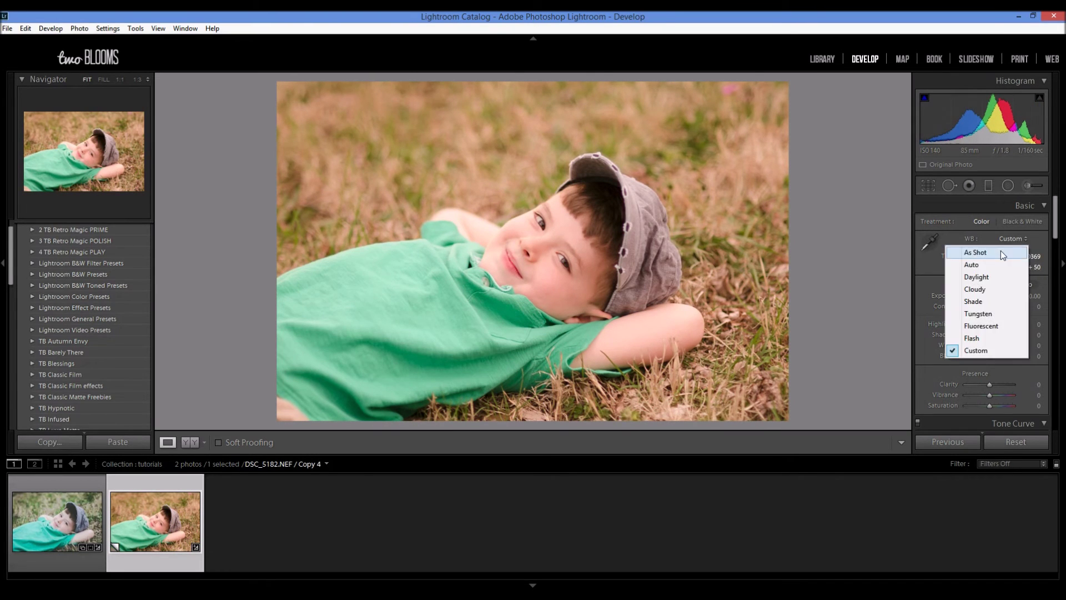
left_click(1001, 251)
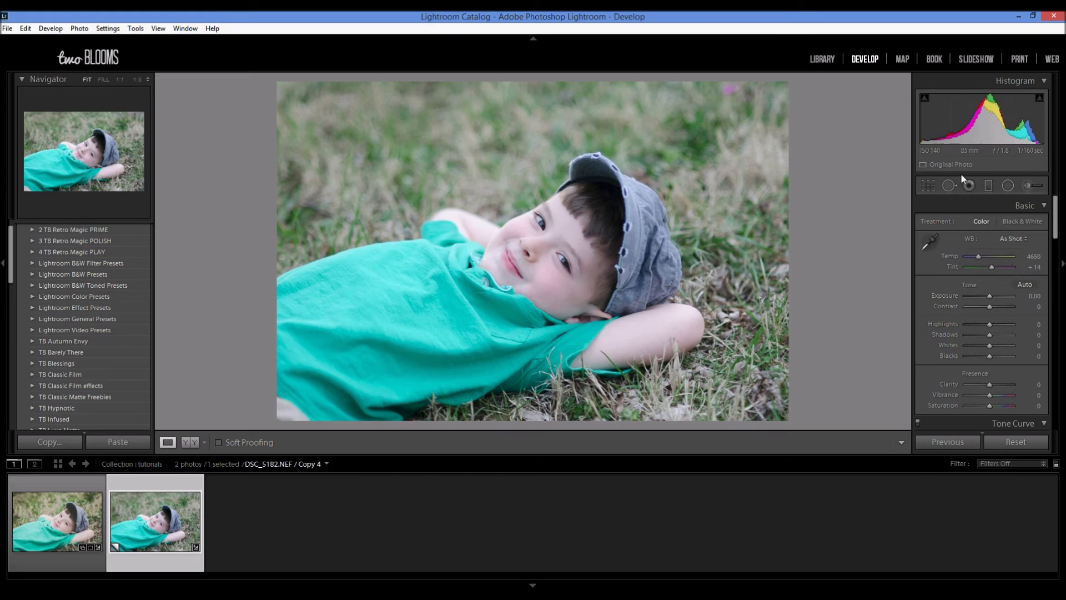
Step: Settle on the Daylight white balance preset after trying Shade, and check it in a side-by-side before and after comparison
left_click(1021, 237)
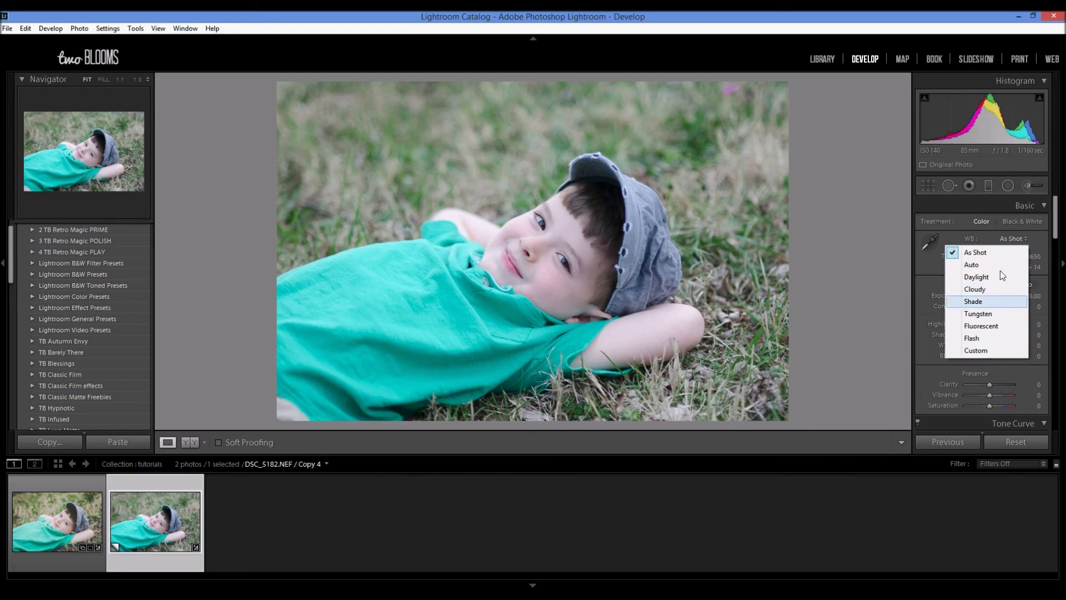
left_click(1005, 300)
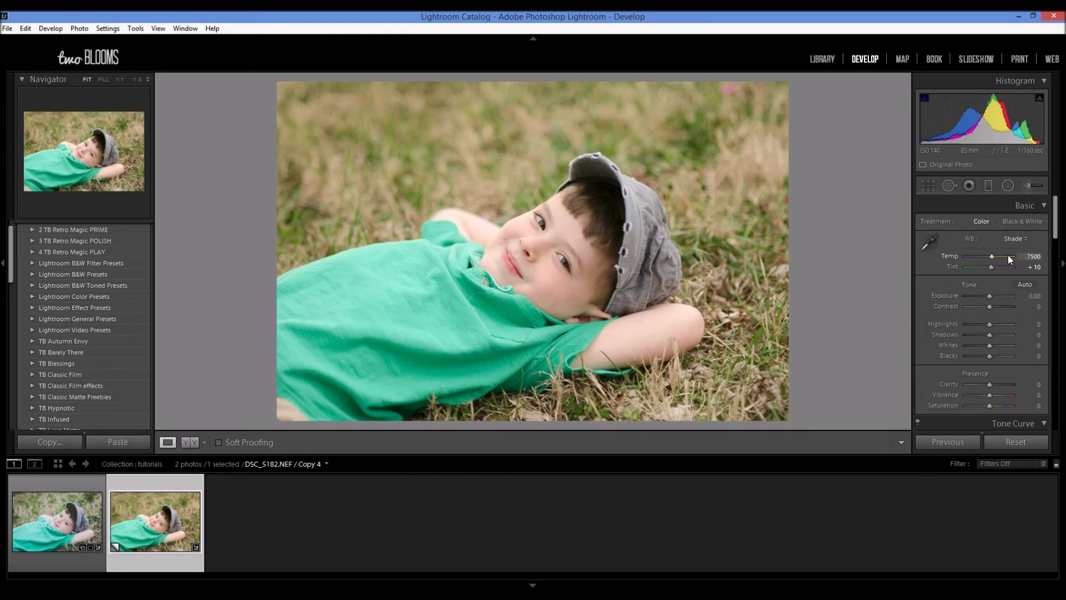
left_click(1018, 240)
left_click(991, 277)
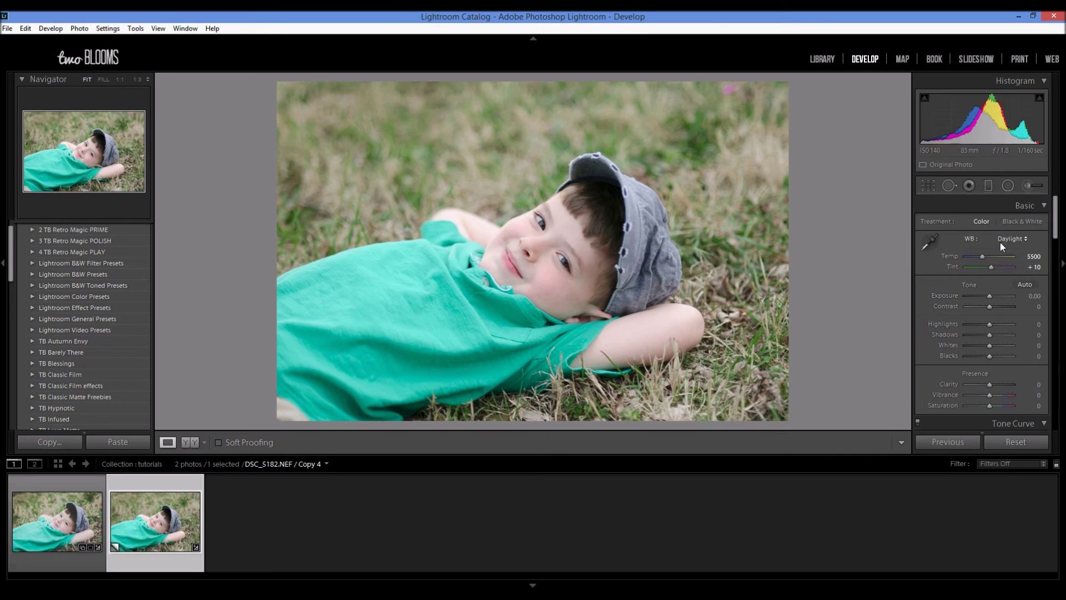
left_click(191, 444)
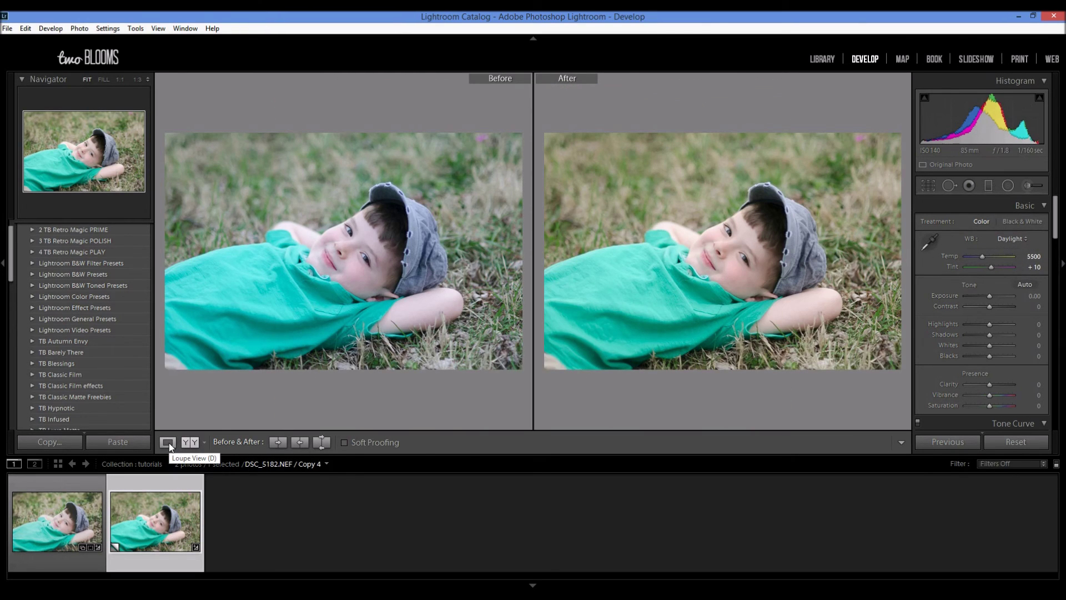
left_click(168, 442)
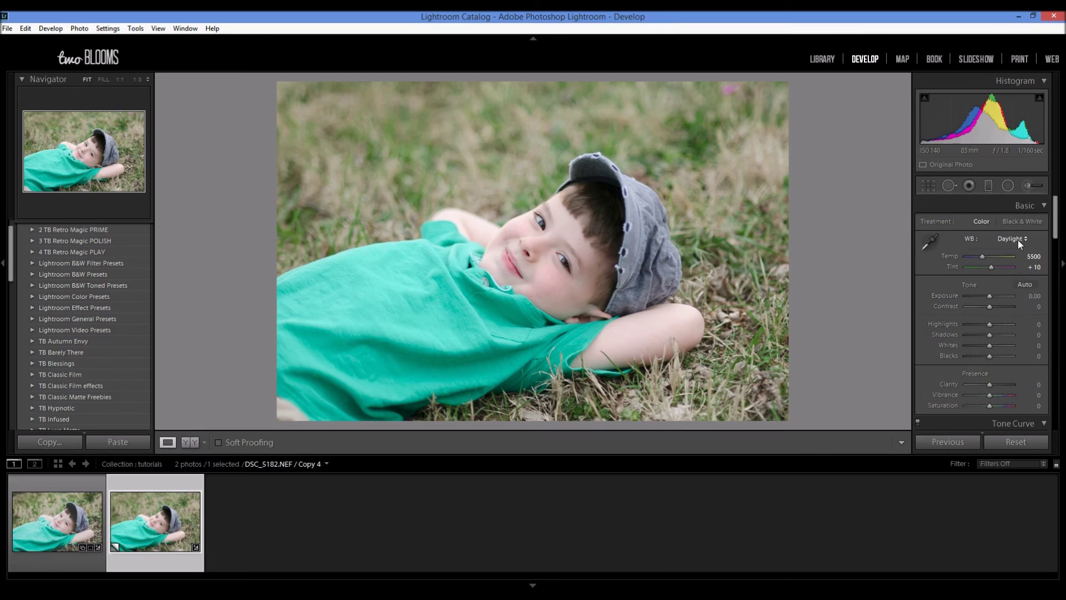